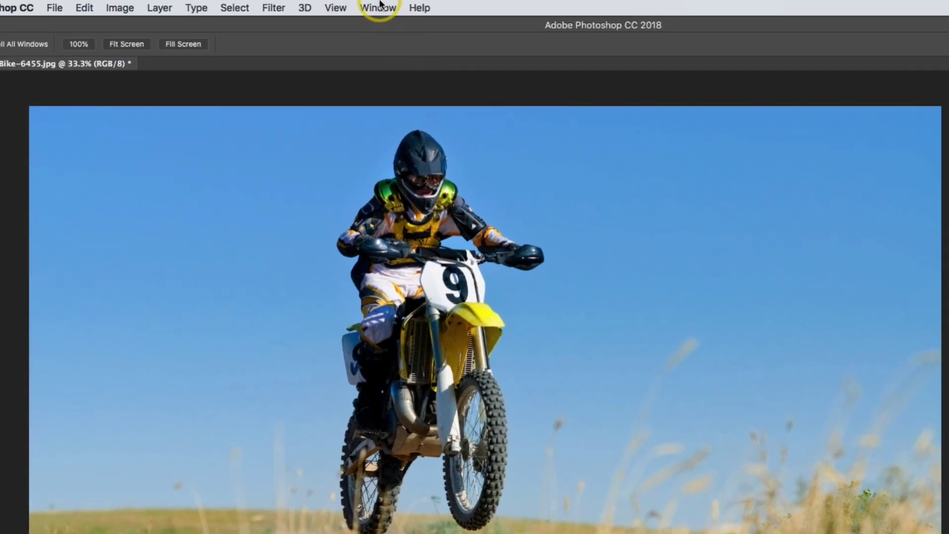
Import the Nicolesy Free Clouds.abr brush file from the Desktop into the Brushes panel
{"action": "left_click", "coordinate": [378, 7]}
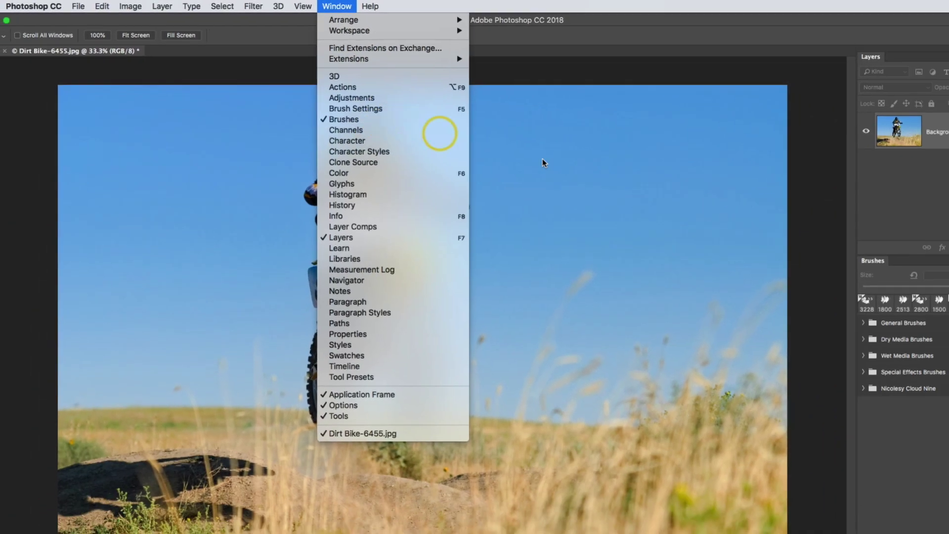
{"action": "left_click", "coordinate": [733, 186]}
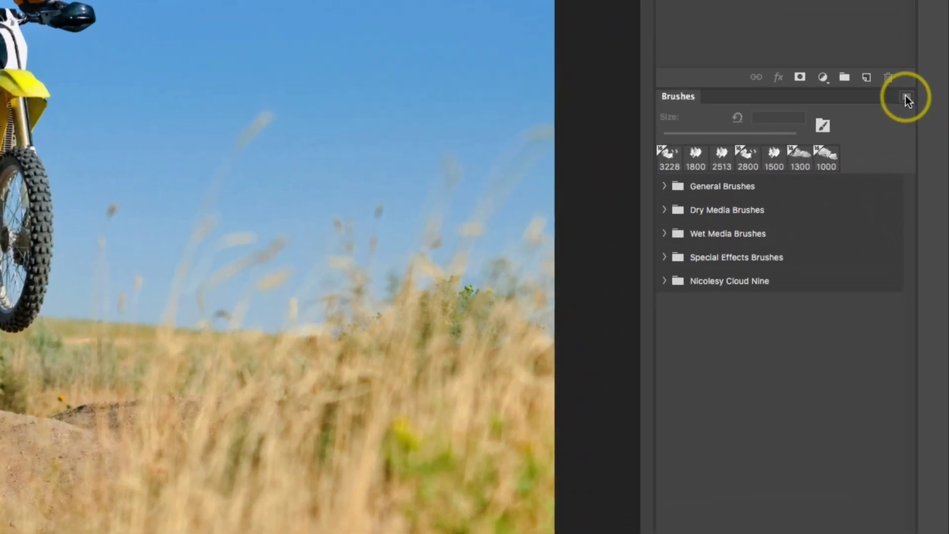
{"action": "left_click", "coordinate": [905, 96]}
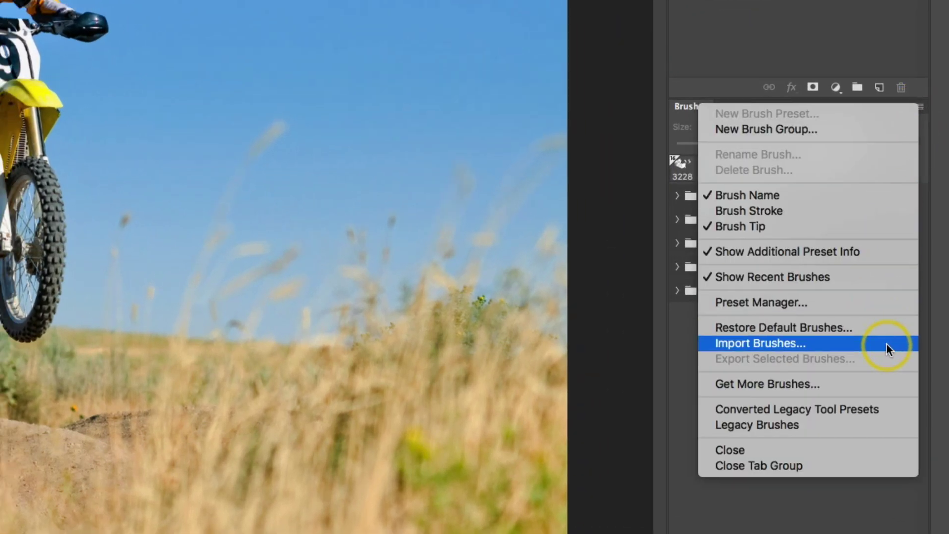
{"action": "left_click", "coordinate": [886, 344]}
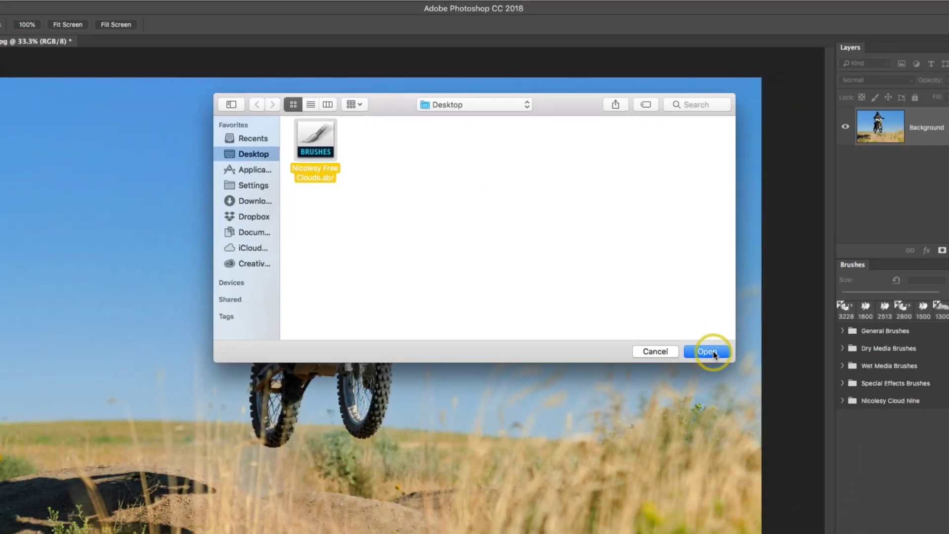
{"action": "left_click", "coordinate": [709, 345]}
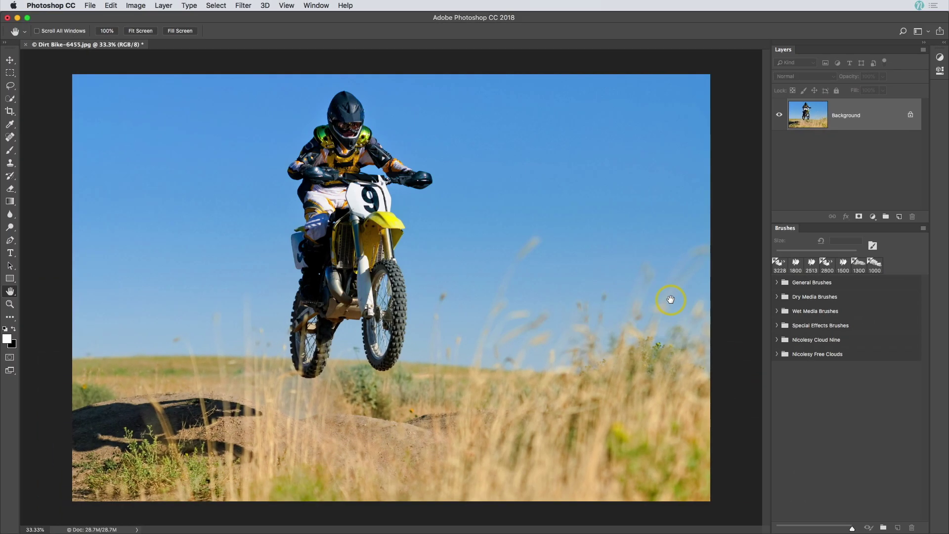
Expand the Nicolesy Free Clouds folder, show brush tips instead of strokes, and resize thumbnails
{"action": "left_click", "coordinate": [776, 355]}
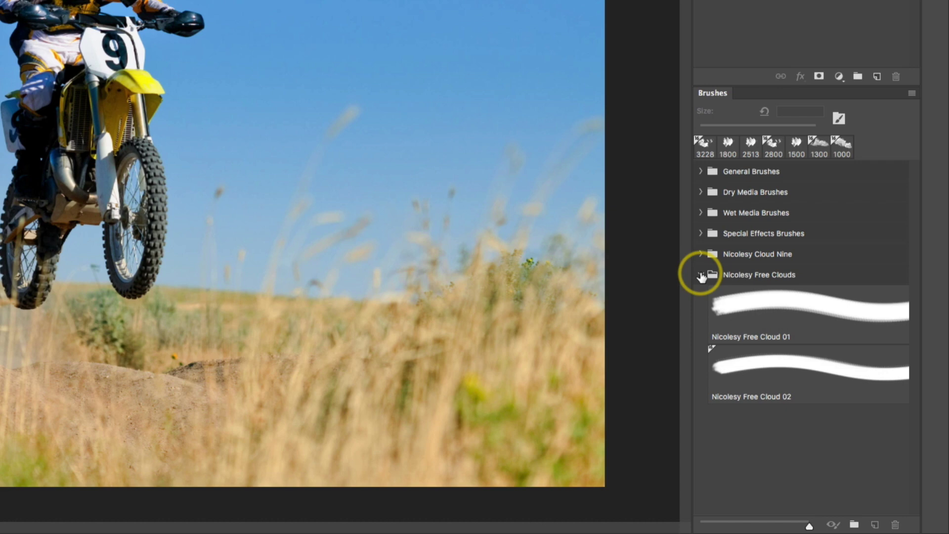
{"action": "left_click", "coordinate": [911, 92]}
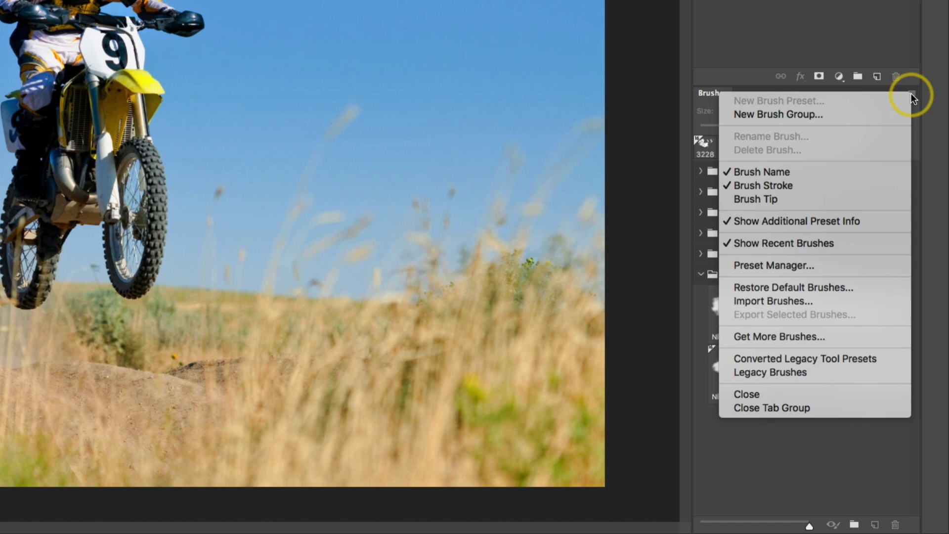
{"action": "left_click", "coordinate": [859, 198]}
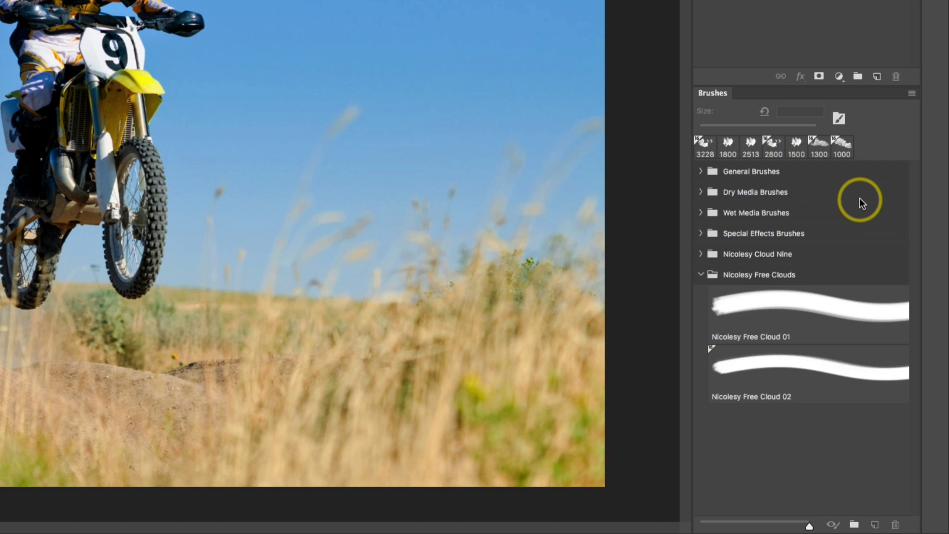
{"action": "left_click", "coordinate": [909, 94]}
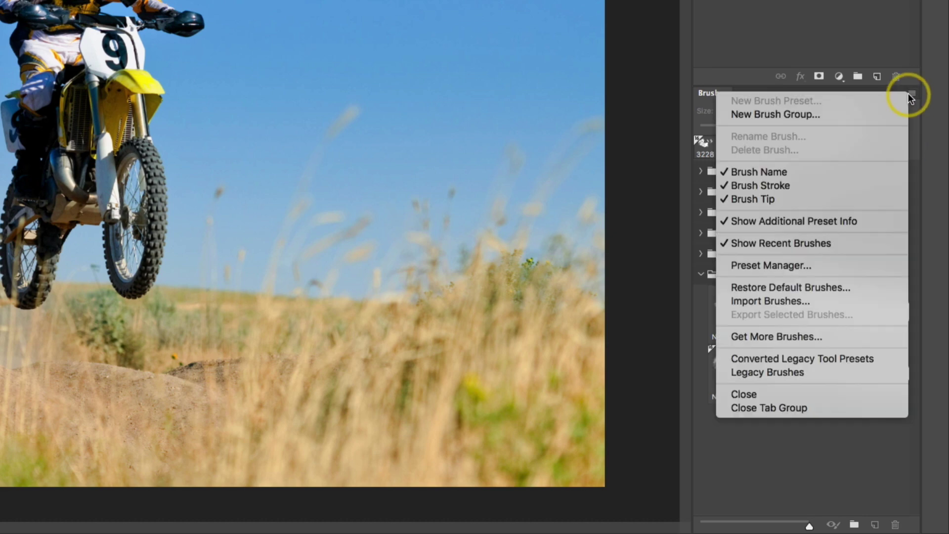
{"action": "left_click", "coordinate": [853, 185]}
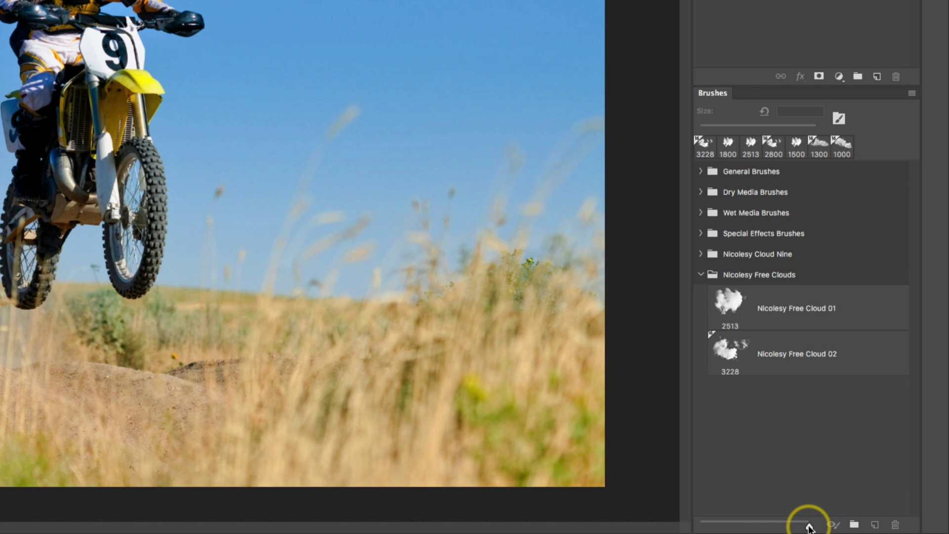
{"action": "mouse_move", "coordinate": [809, 526]}
{"action": "left_mouse_down"}
{"action": "mouse_move", "coordinate": [732, 527]}
{"action": "mouse_move", "coordinate": [810, 527]}
{"action": "left_mouse_up"}
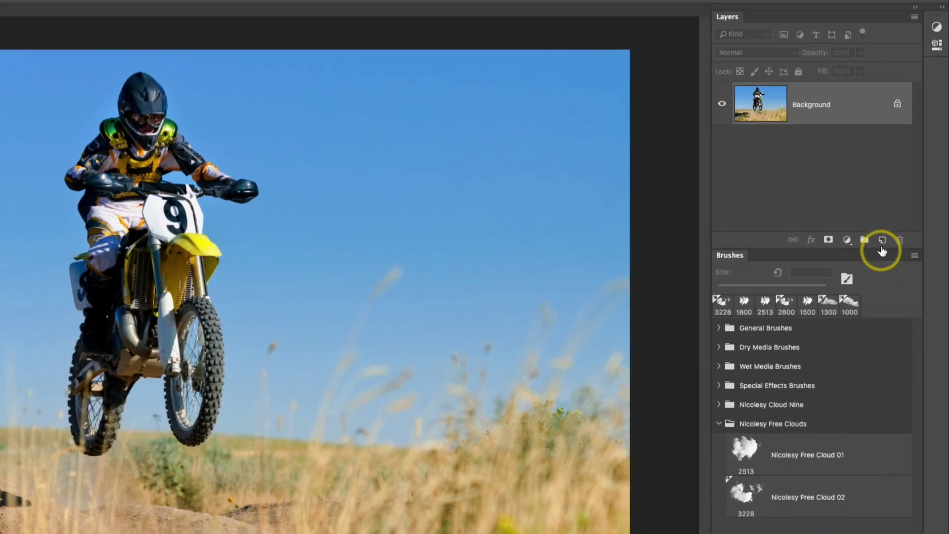
On a new layer, stamp a 2200 px Nicolesy Free Cloud 01 cloud in the upper-right sky
{"action": "left_click", "coordinate": [881, 242]}
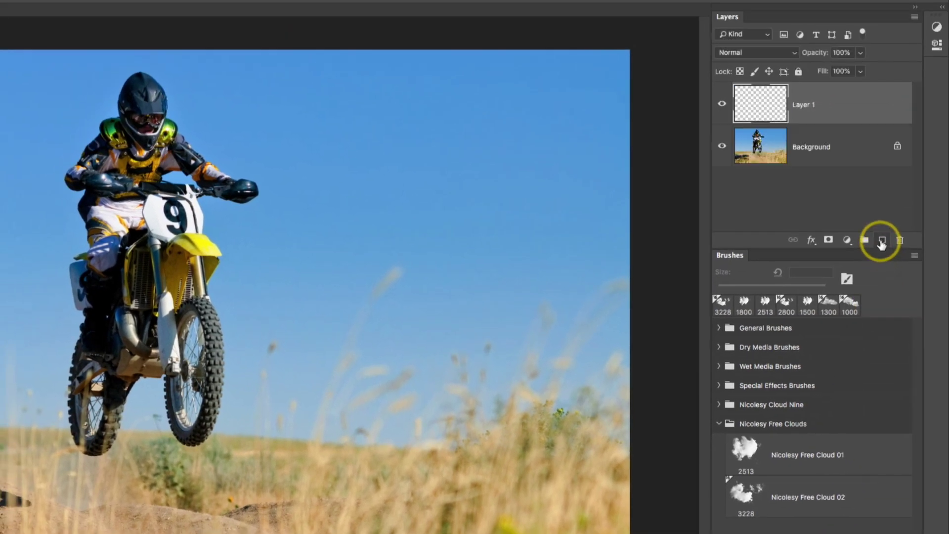
{"action": "left_click", "coordinate": [814, 454]}
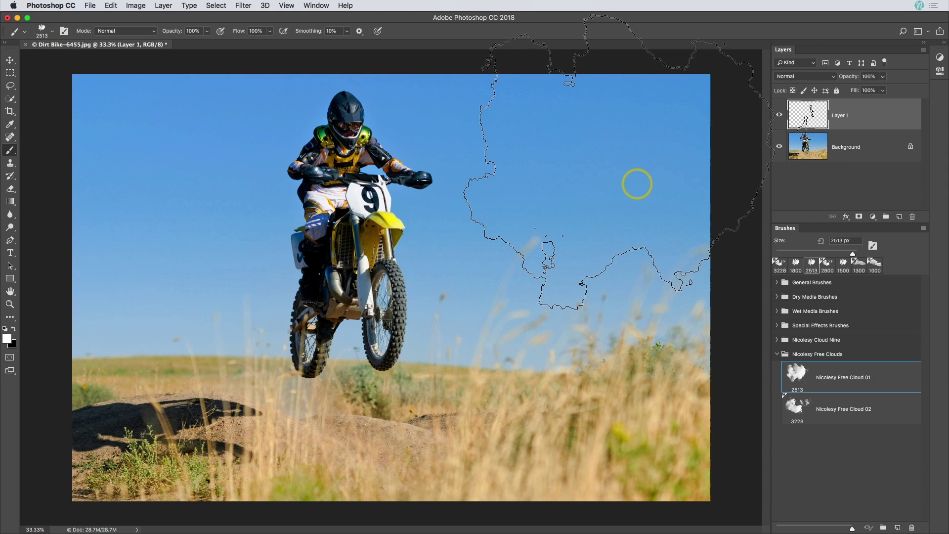
{"action": "key", "text": "bracketleft"}
{"action": "key", "text": "bracketleft"}
{"action": "key", "text": "bracketleft"}
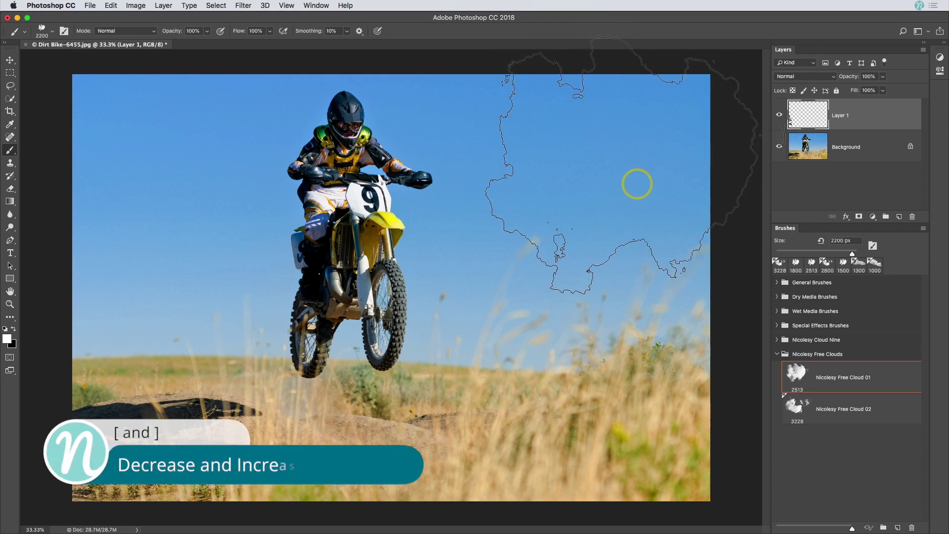
{"action": "left_click", "coordinate": [637, 184]}
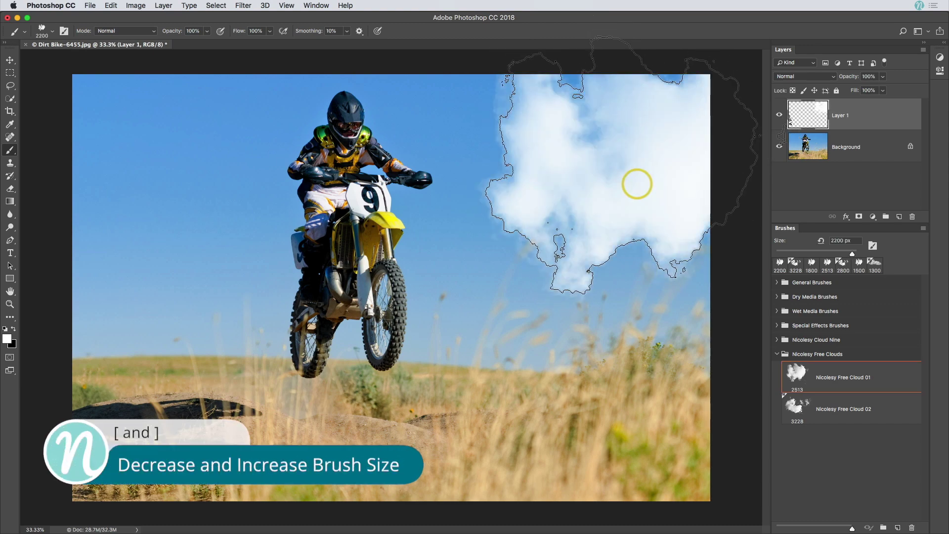
Stamp a Nicolesy Free Cloud 02 cloud into the left sky
{"action": "left_click", "coordinate": [845, 407]}
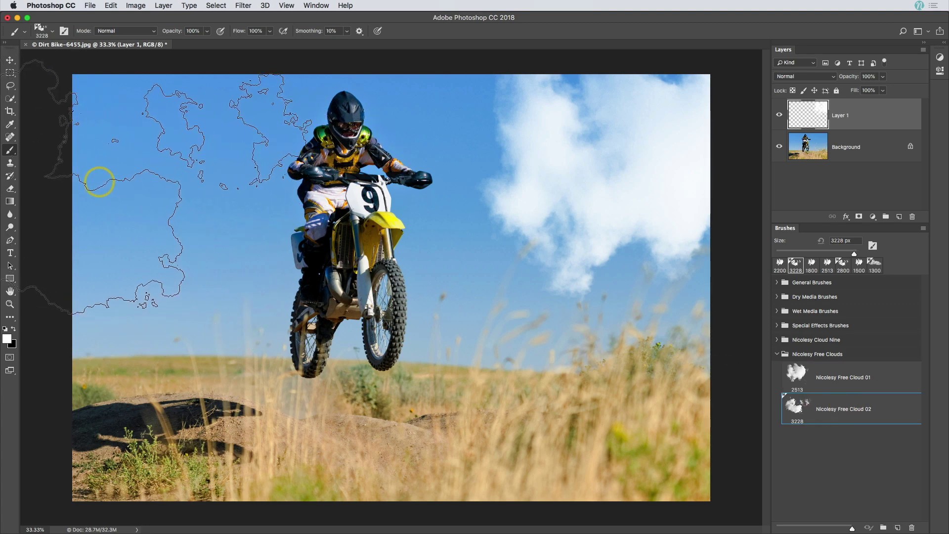
{"action": "left_click", "coordinate": [79, 163]}
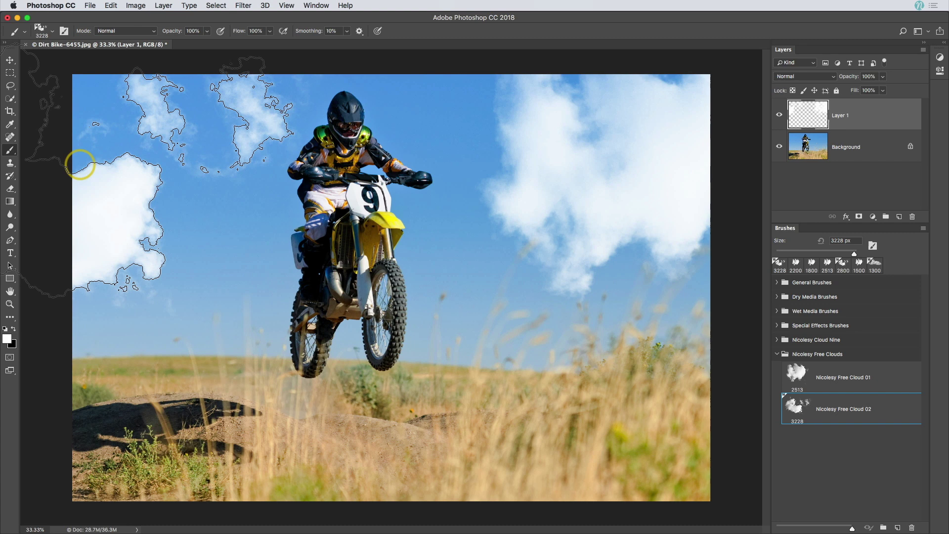
{"action": "key", "text": "h"}
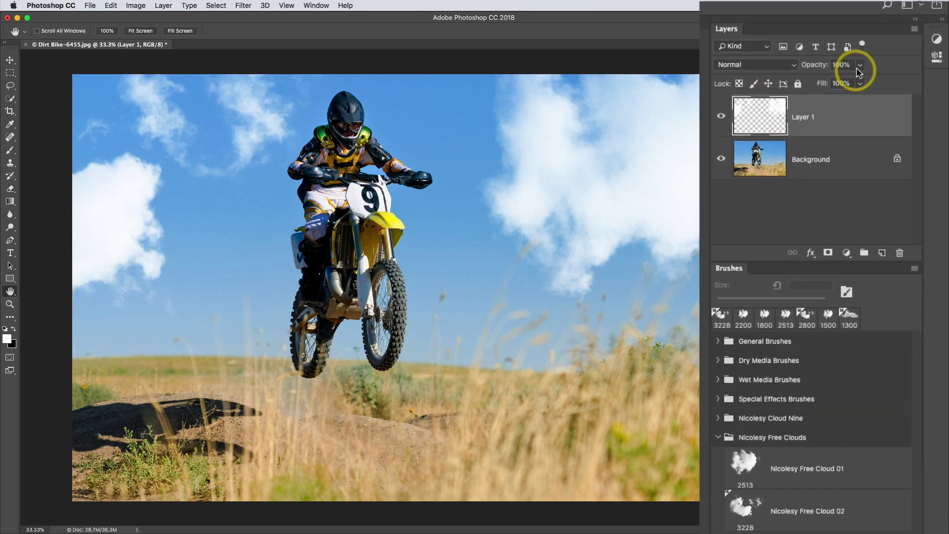
Lower Layer 1's opacity to 76% and bring up the Filter > Blur menu
{"action": "left_click", "coordinate": [858, 64]}
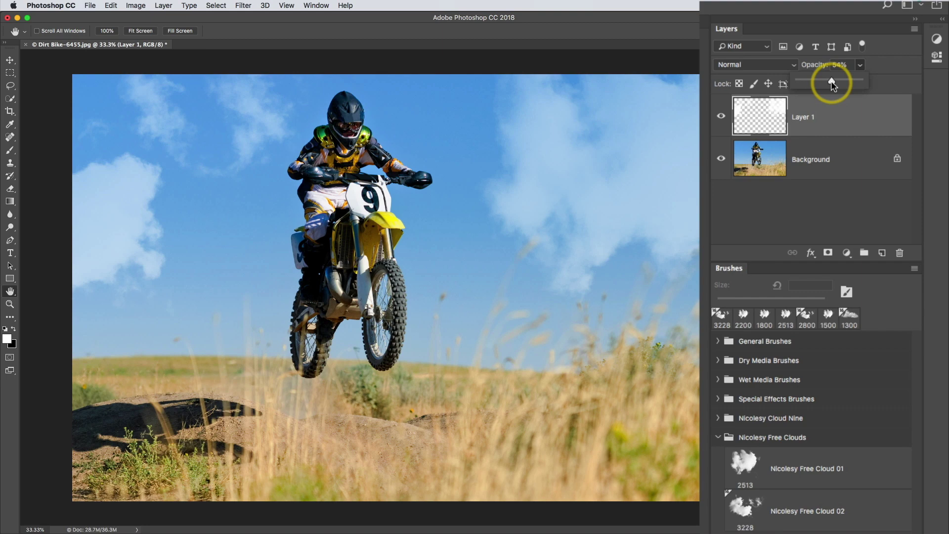
{"action": "left_click_drag", "start_coordinate": [843, 86], "coordinate": [842, 80]}
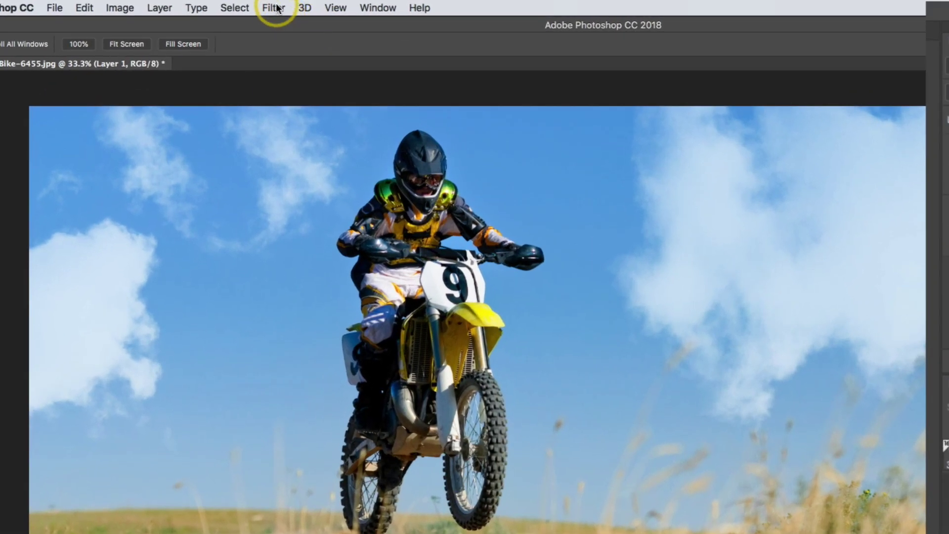
{"action": "left_click", "coordinate": [263, 6]}
{"action": "mouse_move", "coordinate": [280, 176]}
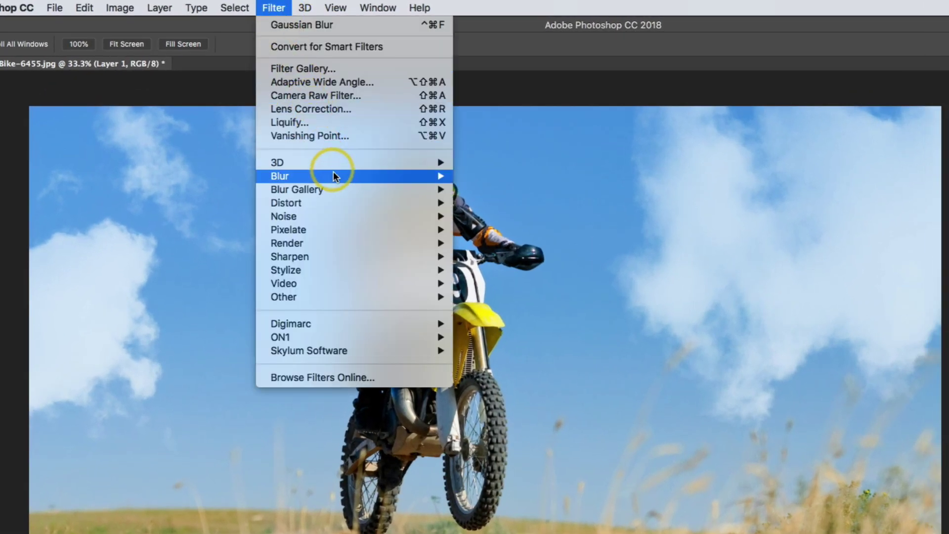